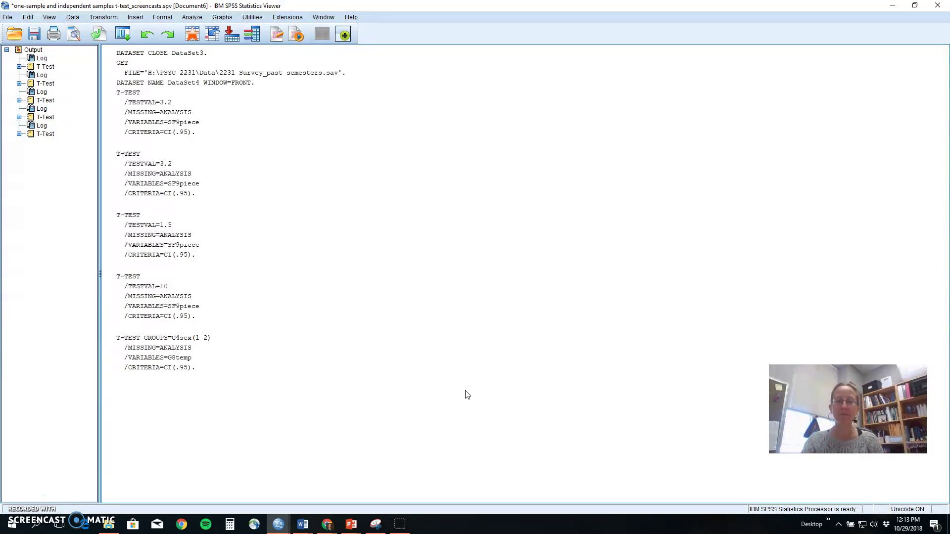
Open Analyze > Compare Means > Independent-Samples T Test, still holding G8temp and G4sex(1 2)
{"action": "left_click", "coordinate": [435, 340]}
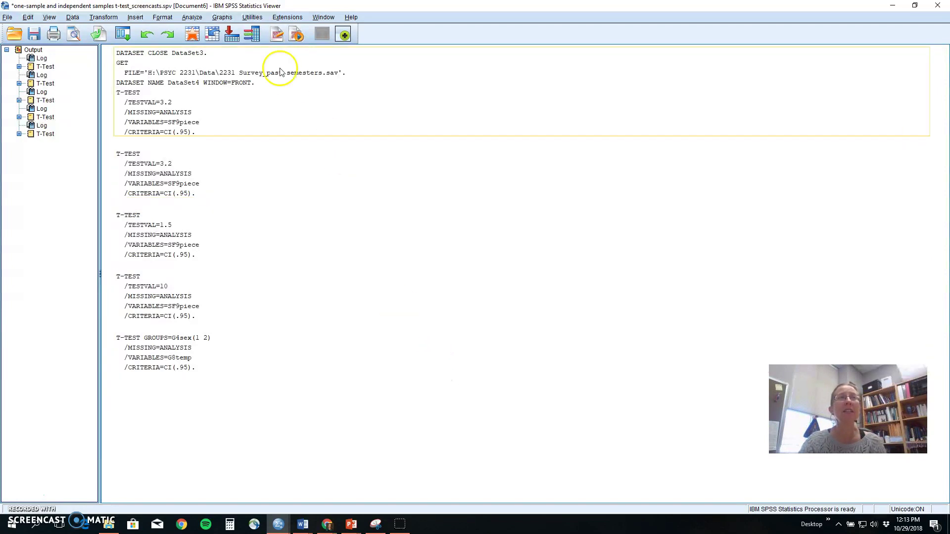
{"action": "left_click", "coordinate": [214, 35]}
{"action": "left_click", "coordinate": [192, 17]}
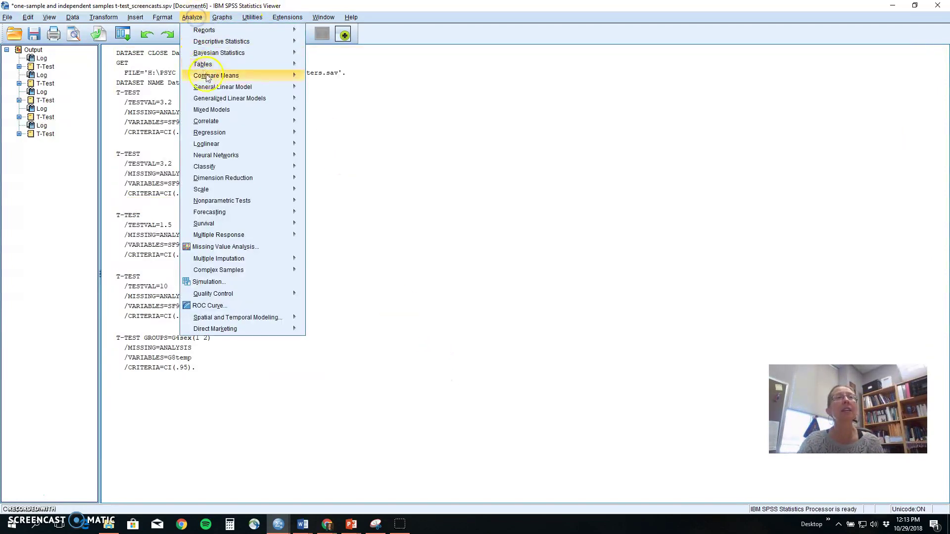
{"action": "mouse_move", "coordinate": [207, 78]}
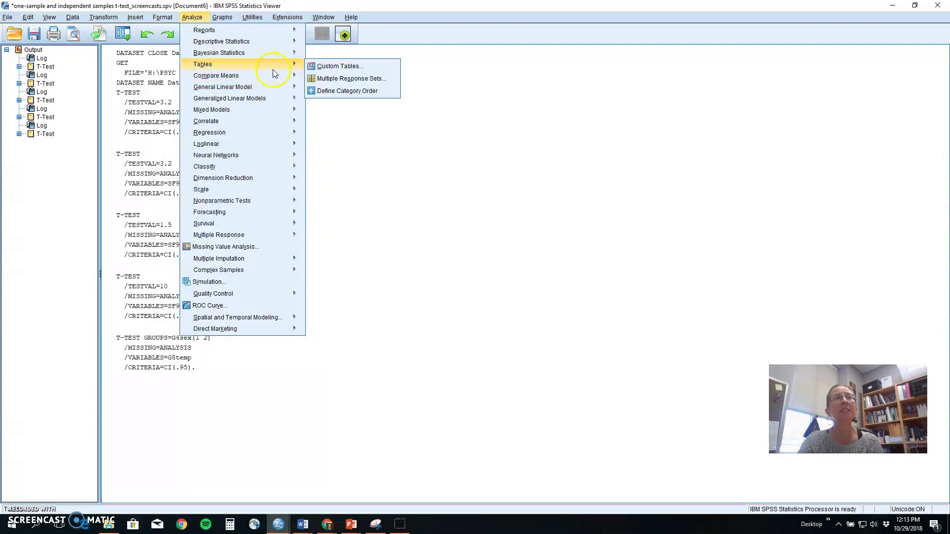
{"action": "left_click", "coordinate": [355, 84]}
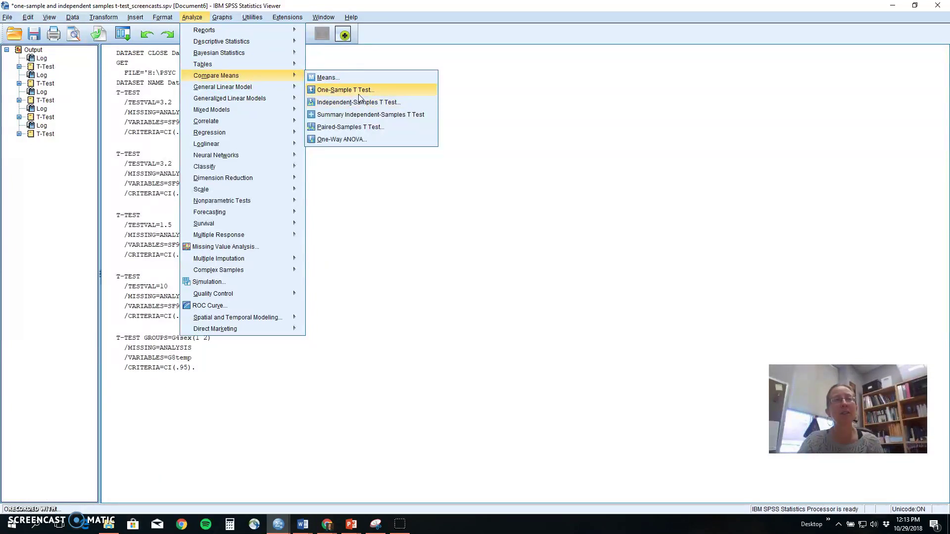
{"action": "left_click", "coordinate": [352, 92]}
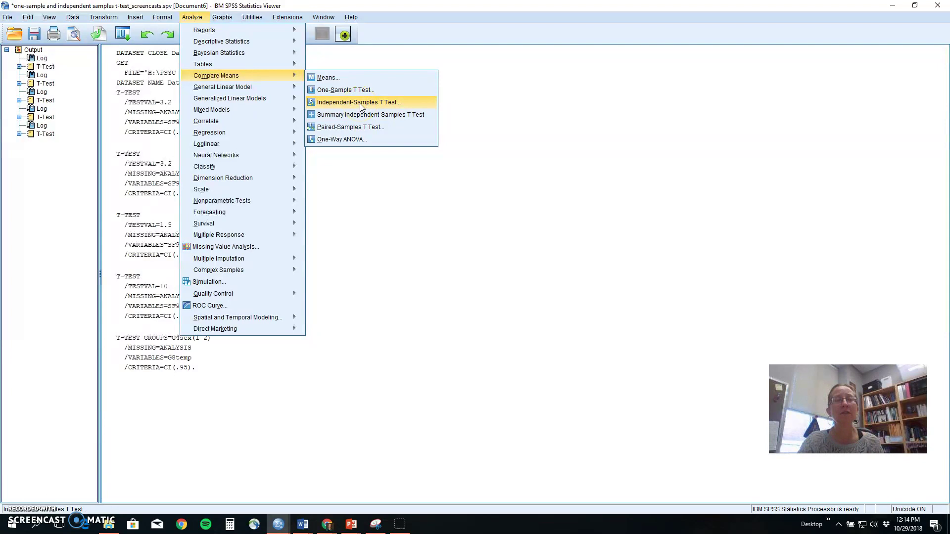
{"action": "left_click", "coordinate": [360, 102]}
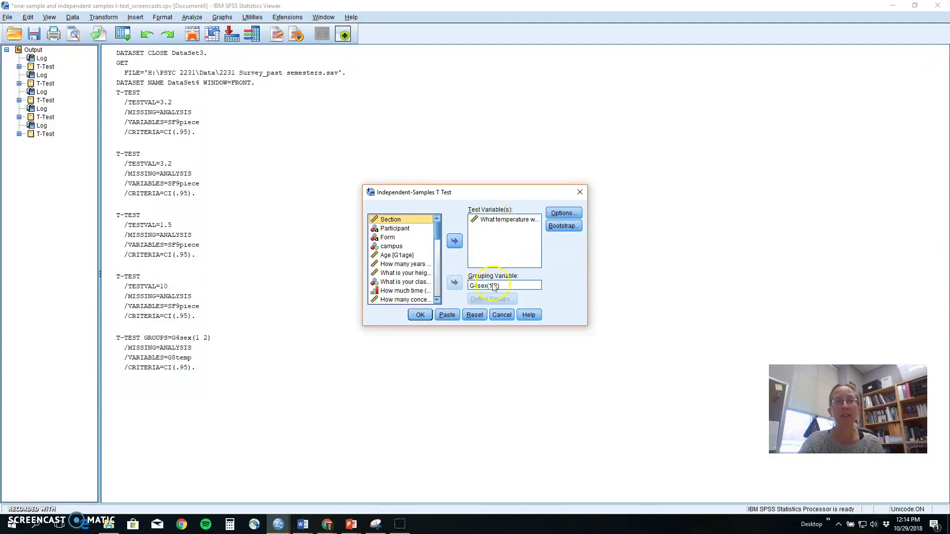
Remove G4sex from Grouping Variable and move it back in
{"action": "left_click", "coordinate": [454, 286]}
{"action": "left_click", "coordinate": [453, 284]}
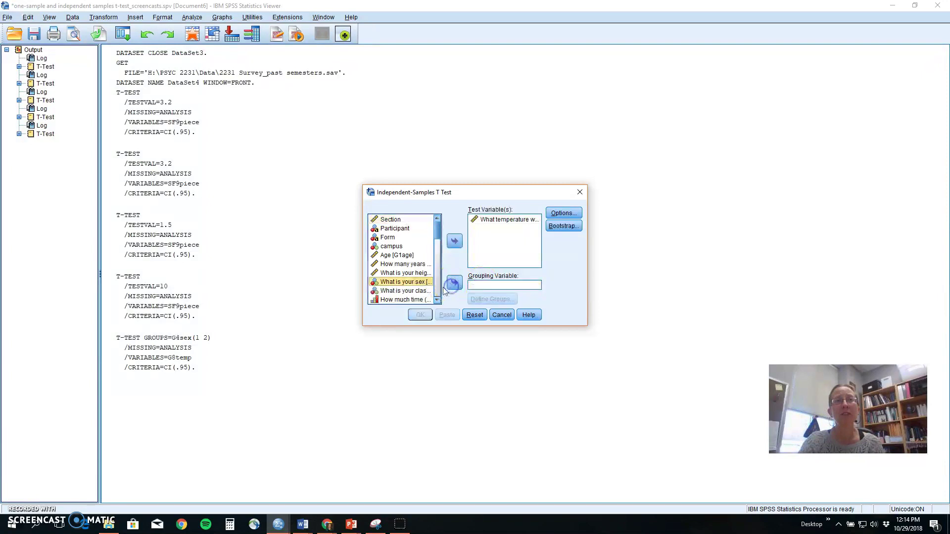
{"action": "left_click", "coordinate": [455, 285]}
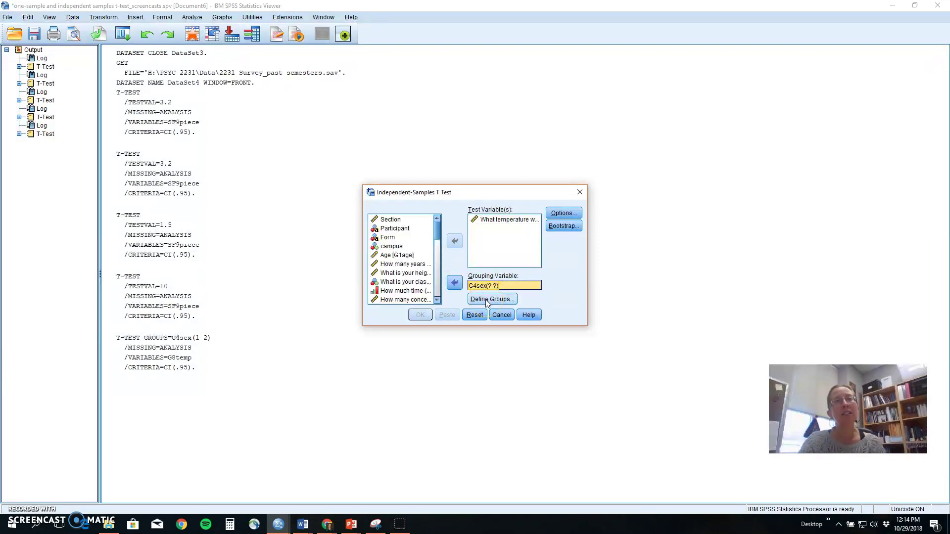
Check the sex group definitions: Group 1 = 1 and Group 2 = 2
{"action": "left_click", "coordinate": [491, 300]}
{"action": "left_click", "coordinate": [478, 242]}
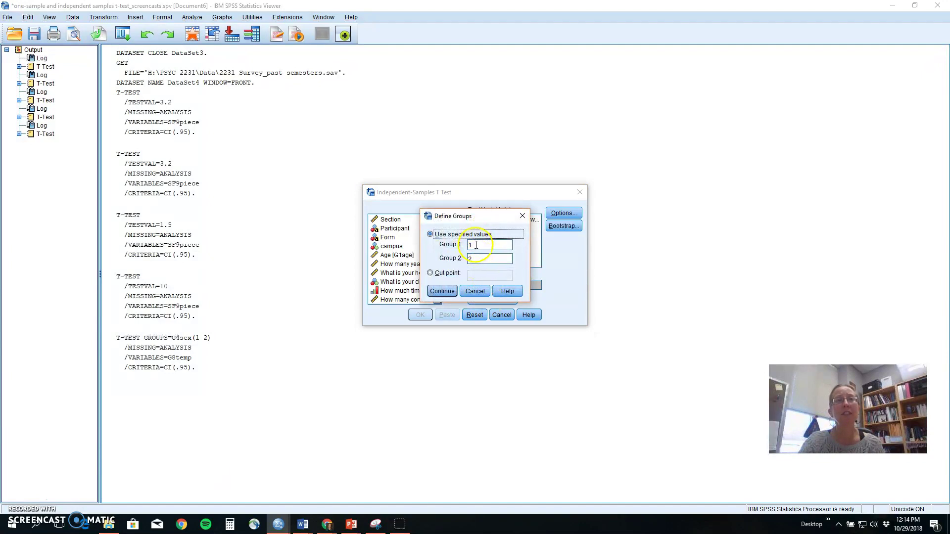
{"action": "left_click", "coordinate": [475, 259]}
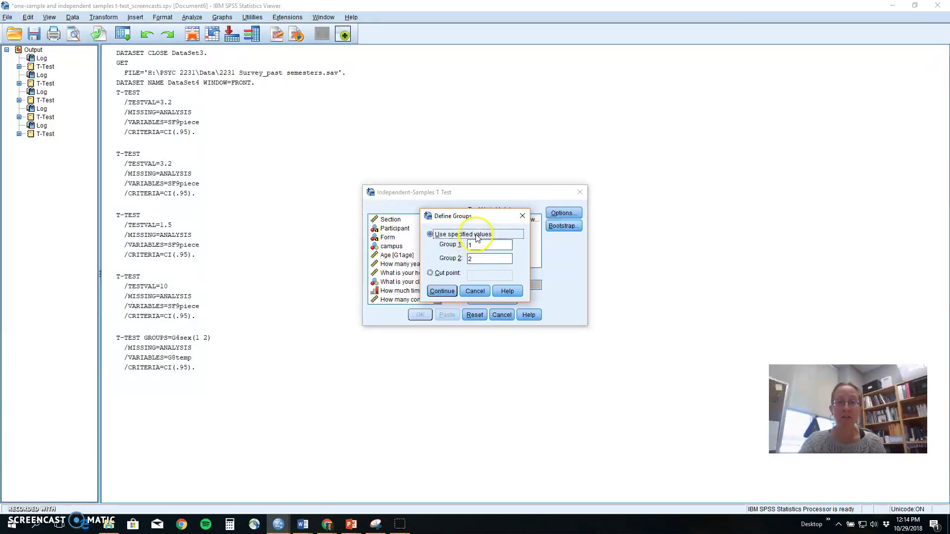
{"action": "left_click", "coordinate": [475, 260]}
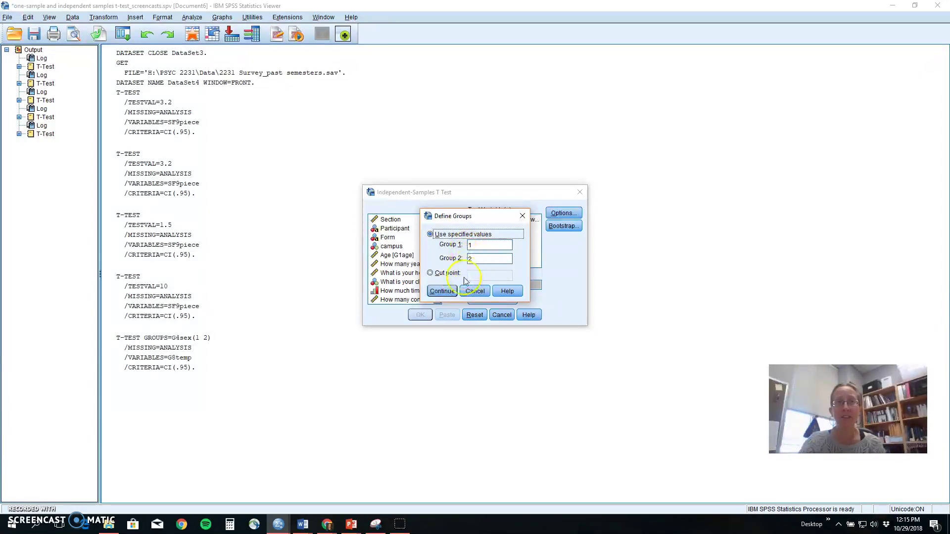
Confirm sex groups 1 and 2, and re-add preferred home temperature as the test variable
{"action": "left_click", "coordinate": [442, 291]}
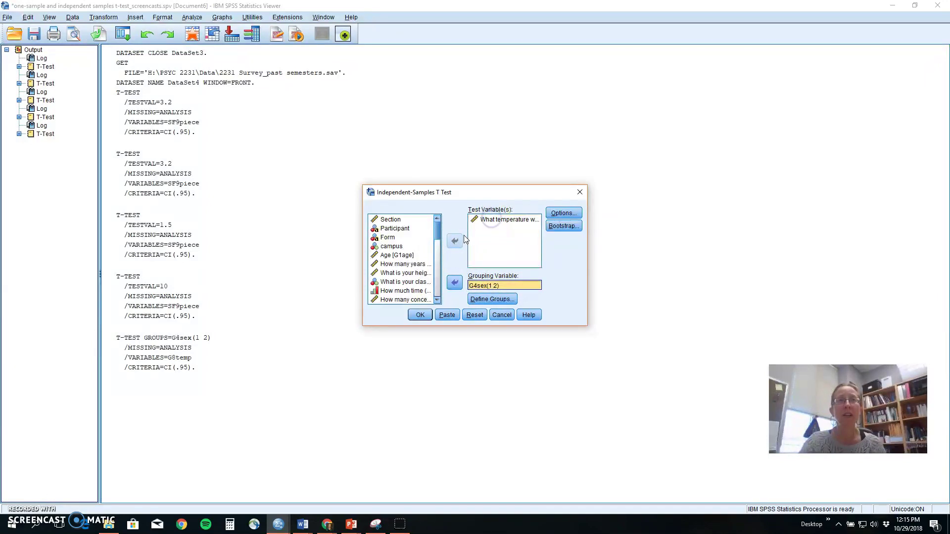
{"action": "left_click", "coordinate": [491, 220]}
{"action": "left_click", "coordinate": [454, 242]}
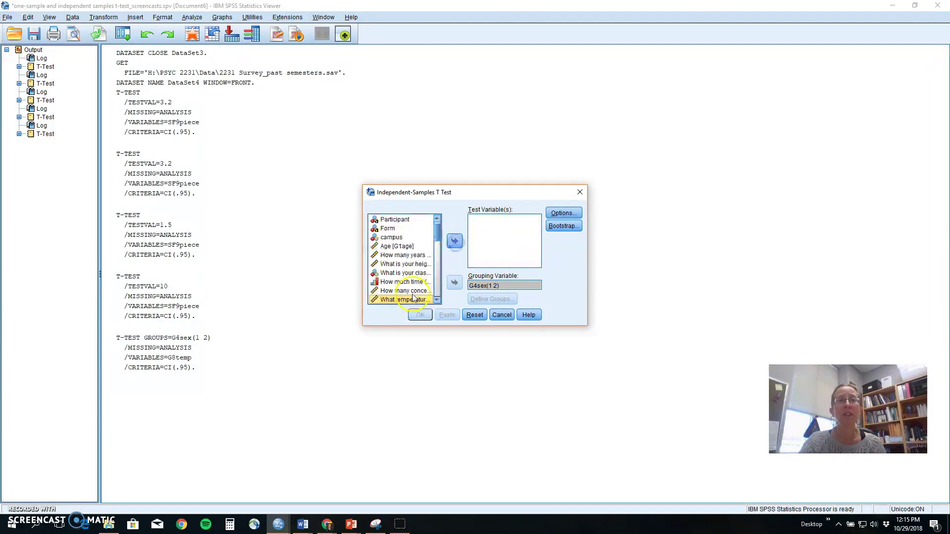
{"action": "left_click", "coordinate": [454, 242]}
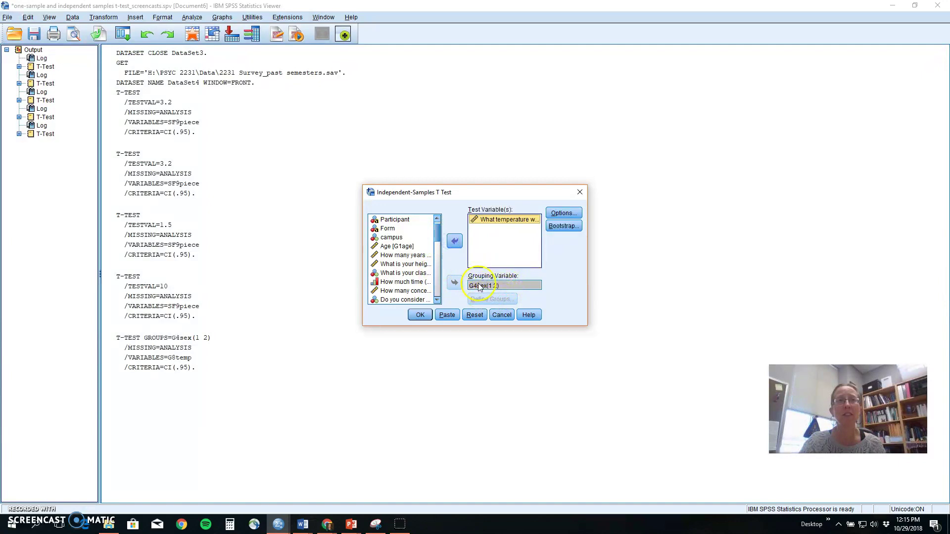
{"action": "left_click", "coordinate": [510, 287]}
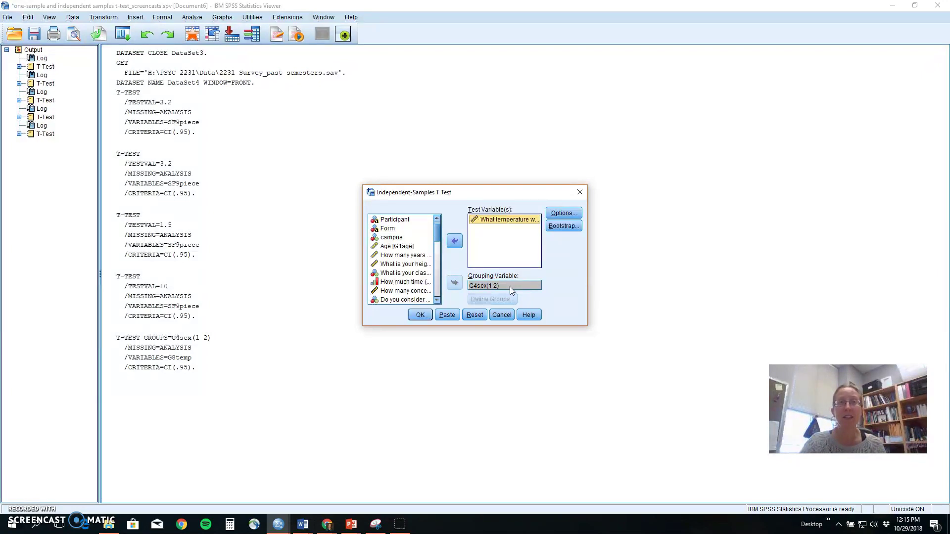
Run the t-test of G8temp by G4sex(1 2), which returns only a file-read Warnings table
{"action": "left_click", "coordinate": [484, 287]}
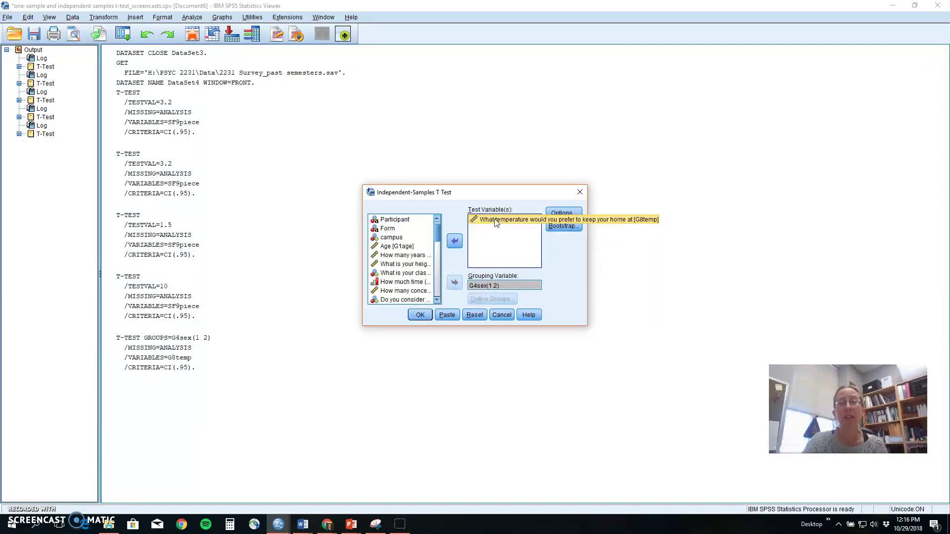
{"action": "left_click", "coordinate": [505, 291]}
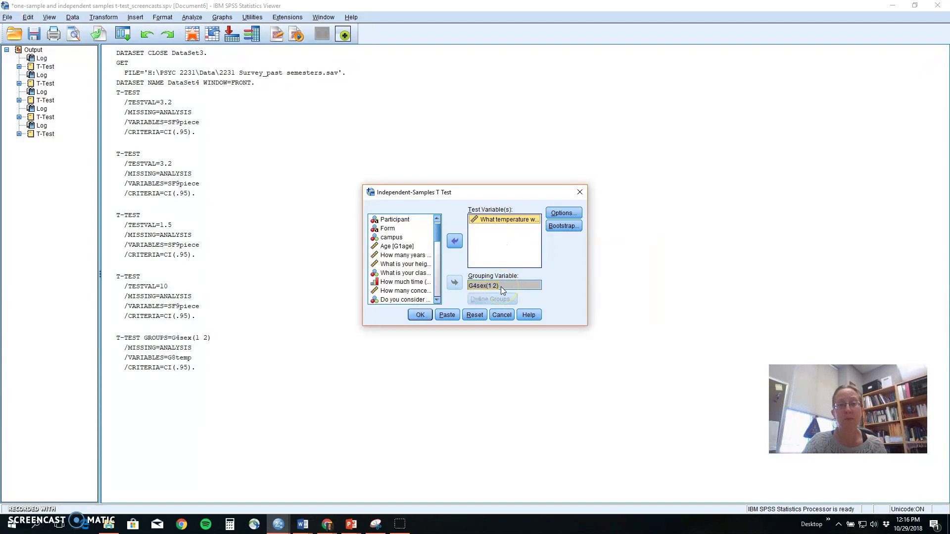
{"action": "left_click", "coordinate": [512, 230]}
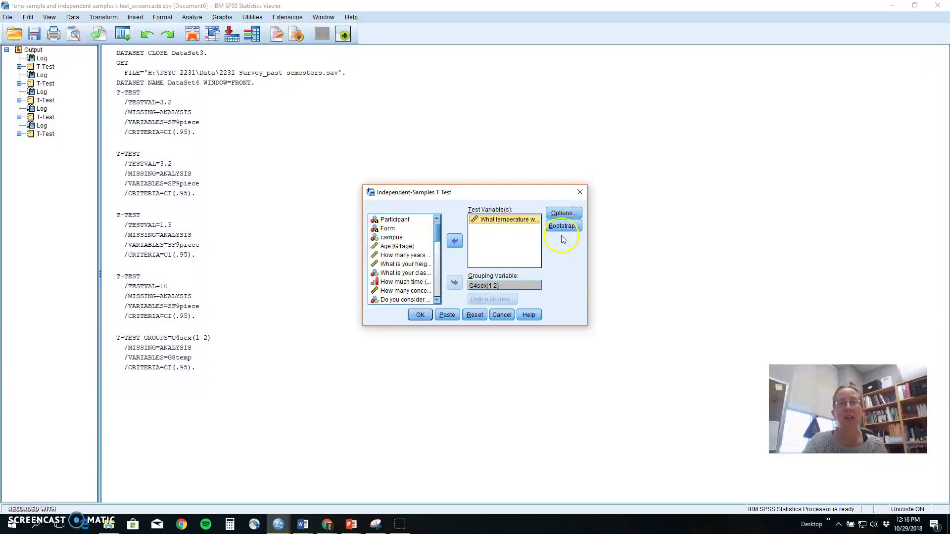
{"action": "left_click", "coordinate": [417, 317]}
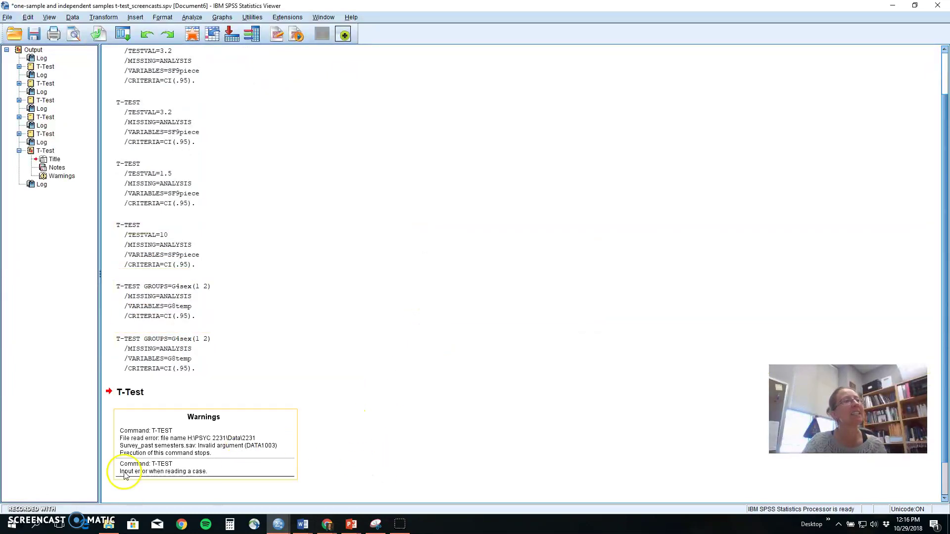
Collapse the failed T-Test node's warnings in the output outline to reveal the earlier results
{"action": "left_click", "coordinate": [19, 150]}
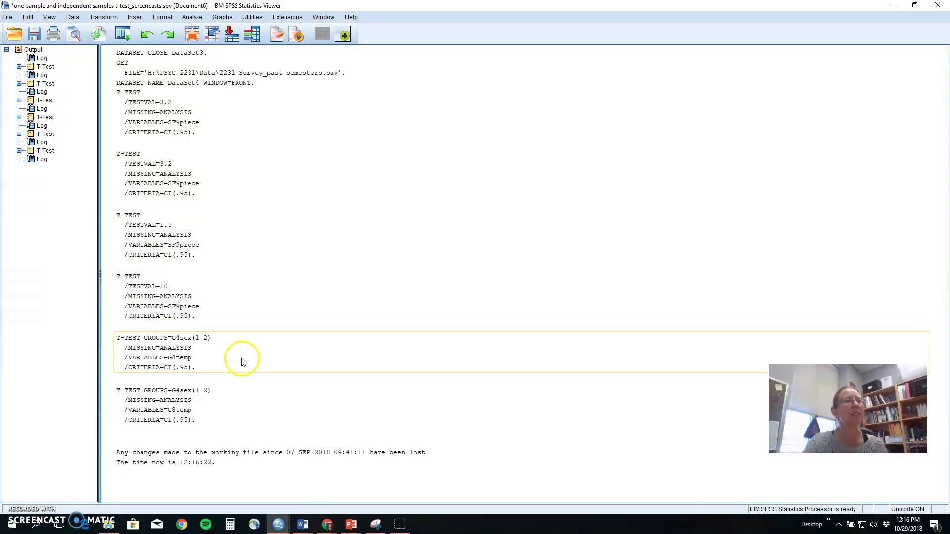
{"action": "left_click", "coordinate": [19, 150]}
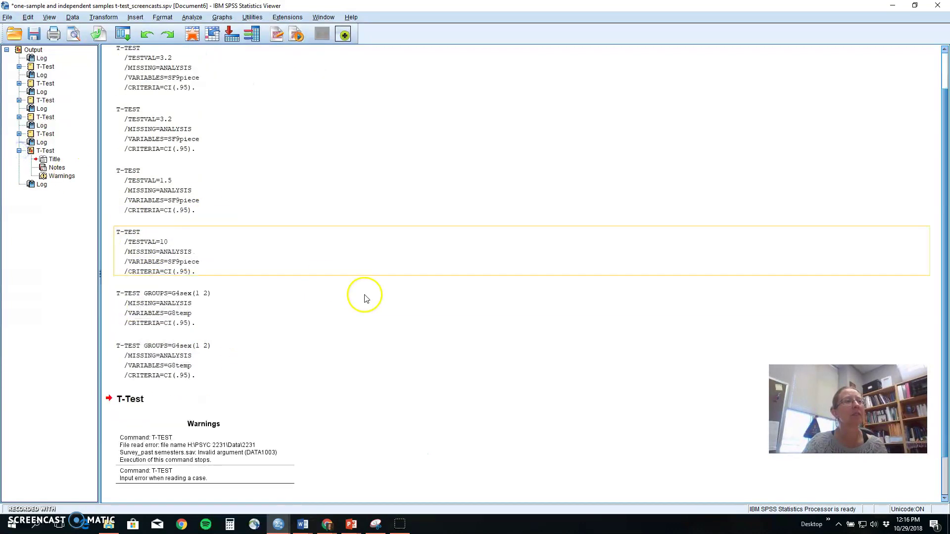
{"action": "left_click", "coordinate": [18, 150]}
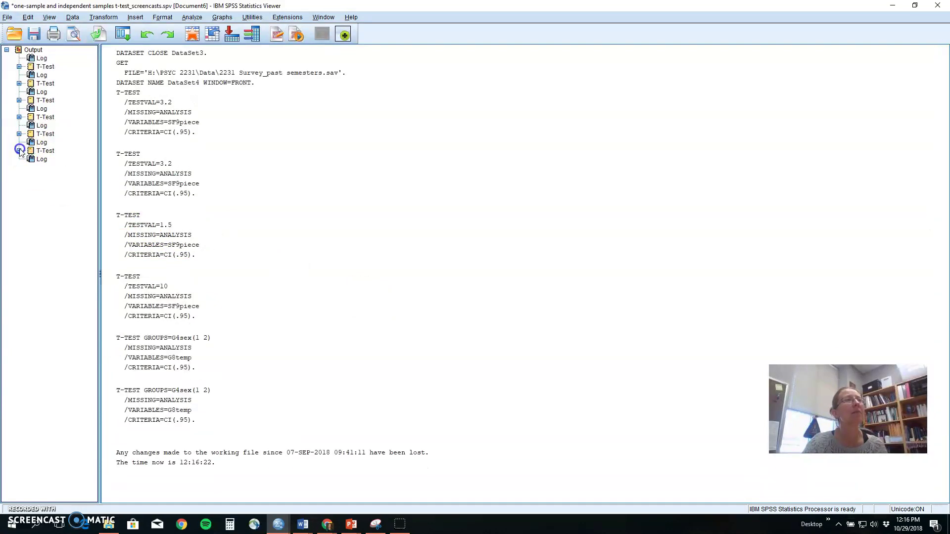
{"action": "left_click", "coordinate": [19, 133]}
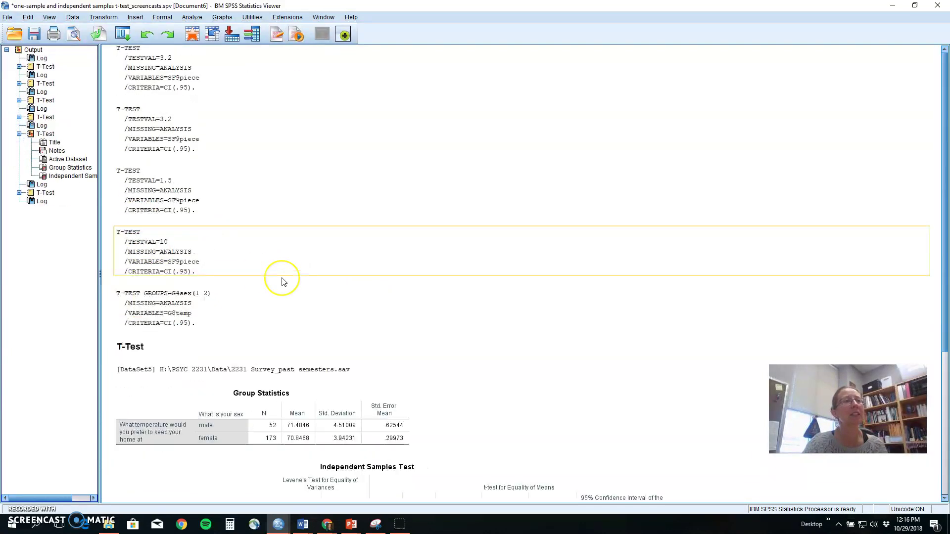
{"action": "scroll", "coordinate": [283, 281], "scroll_direction": "down", "scroll_amount": 3}
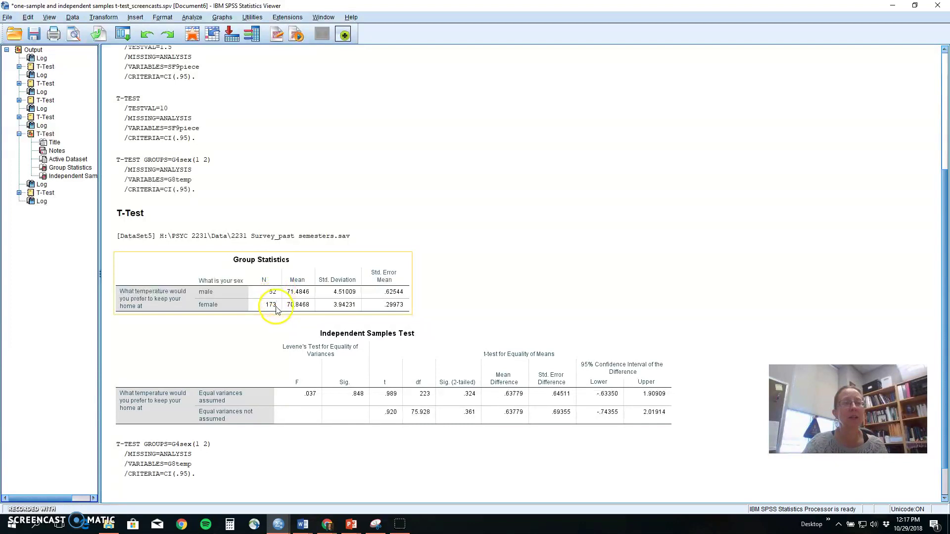
{"action": "left_click", "coordinate": [300, 297]}
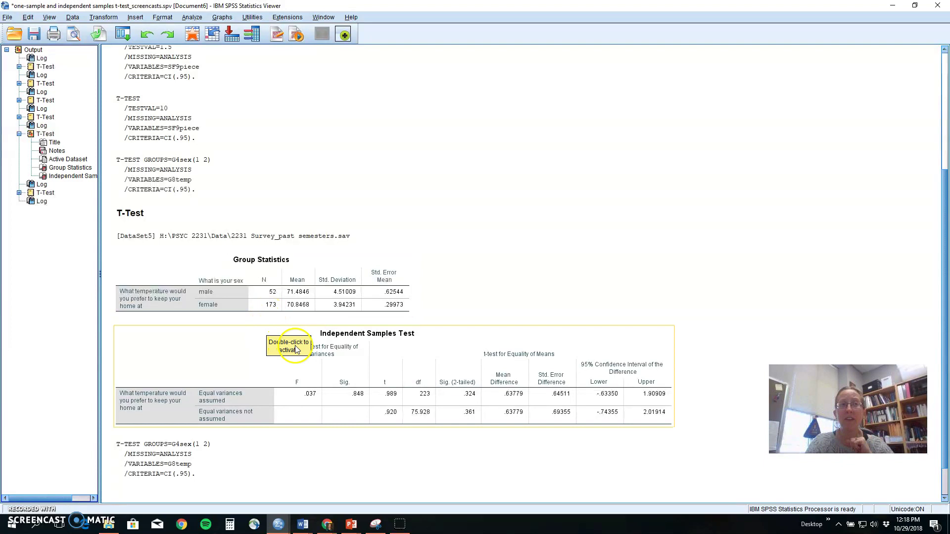
{"action": "left_click", "coordinate": [290, 306]}
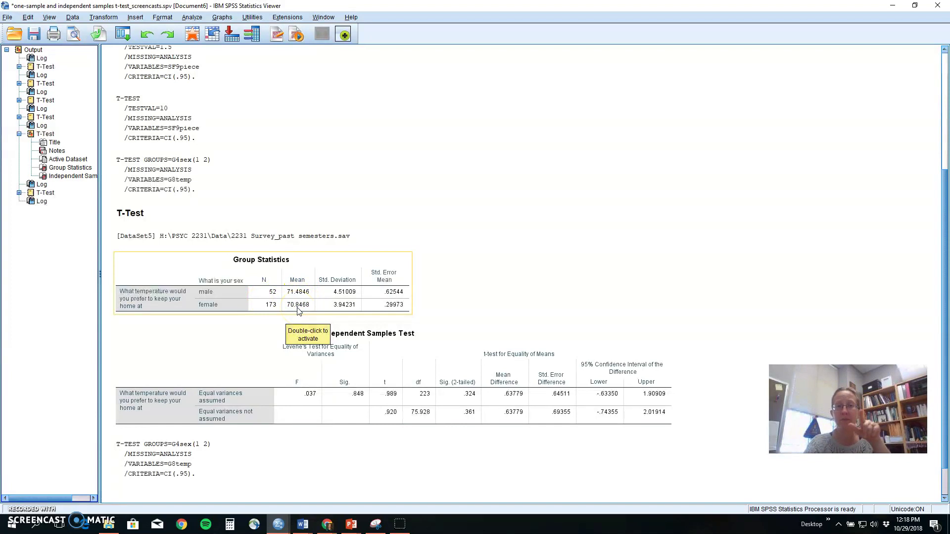
{"action": "left_click", "coordinate": [315, 371]}
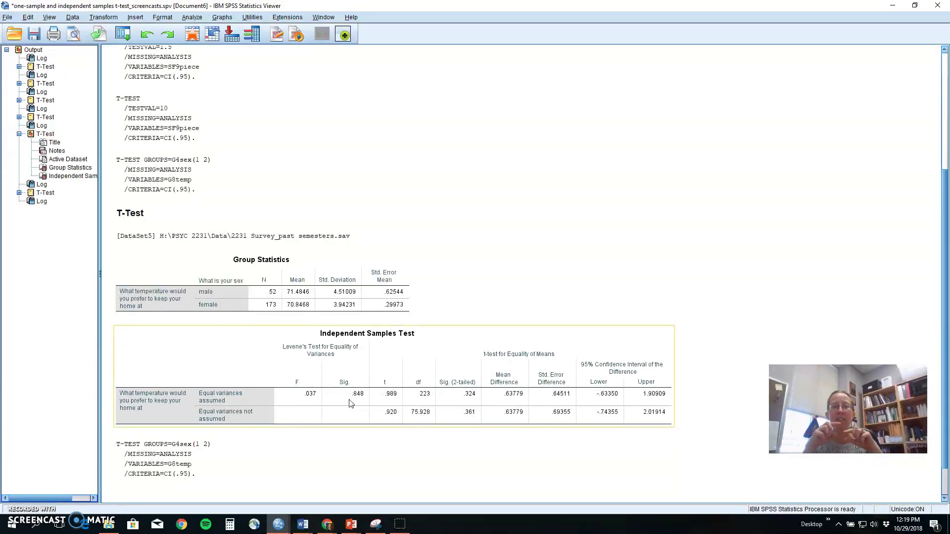
{"action": "left_click", "coordinate": [359, 396]}
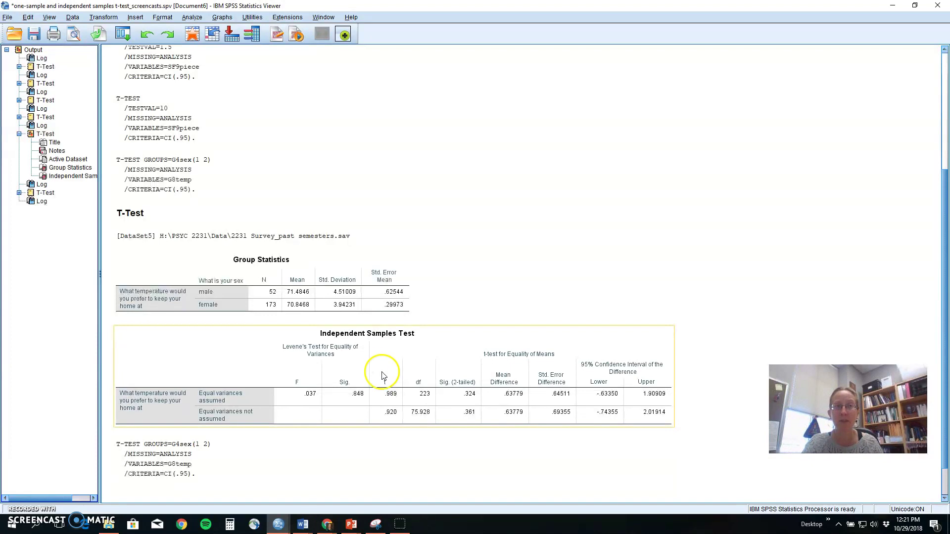
{"action": "left_click", "coordinate": [249, 308]}
{"action": "left_click", "coordinate": [299, 340]}
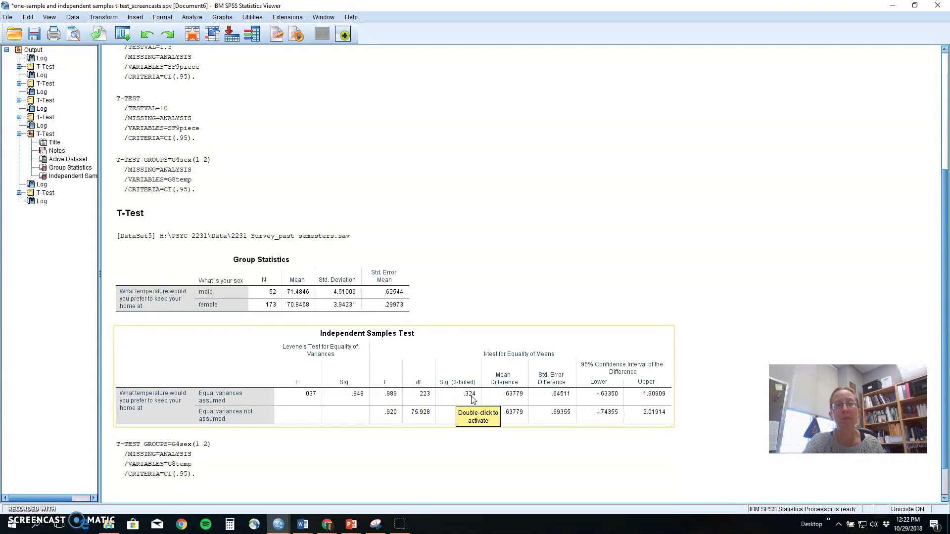
{"action": "left_click", "coordinate": [297, 295]}
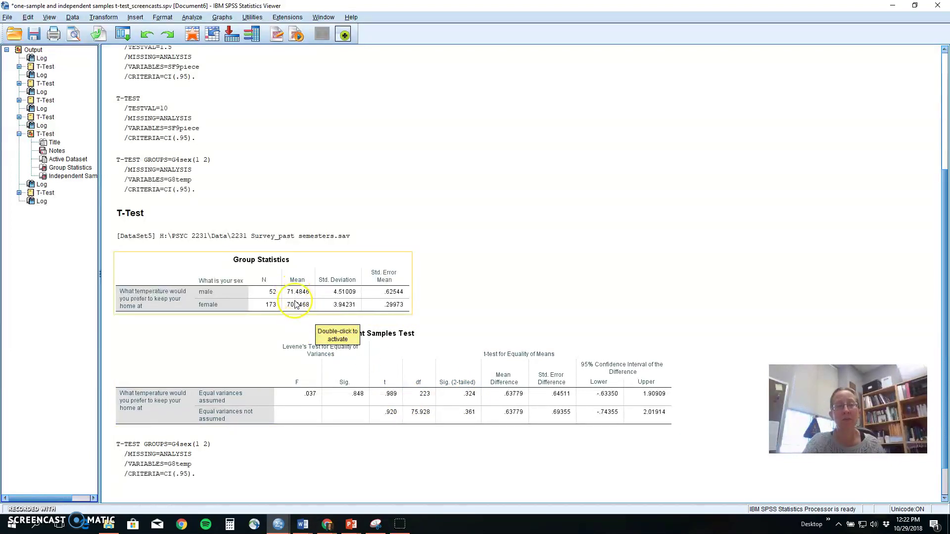
{"action": "left_click", "coordinate": [322, 346]}
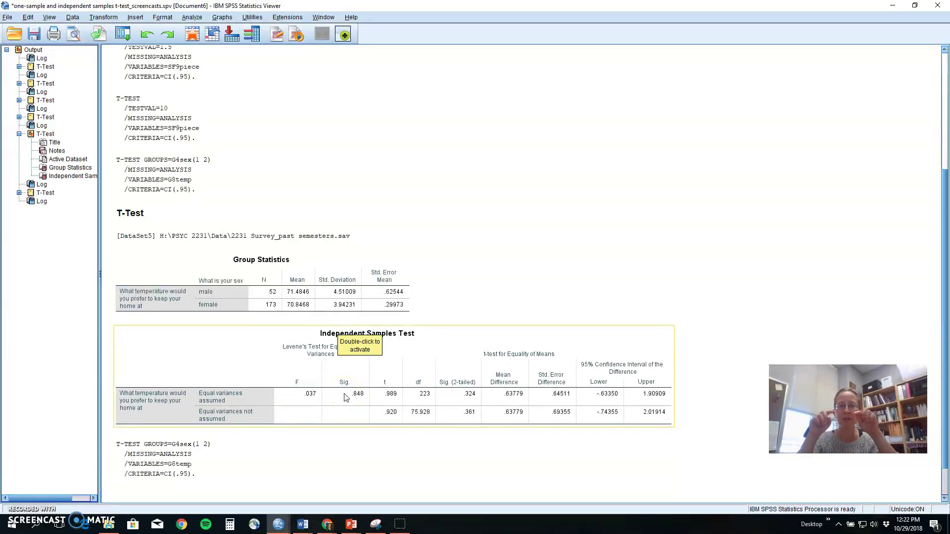
{"action": "left_click", "coordinate": [372, 393]}
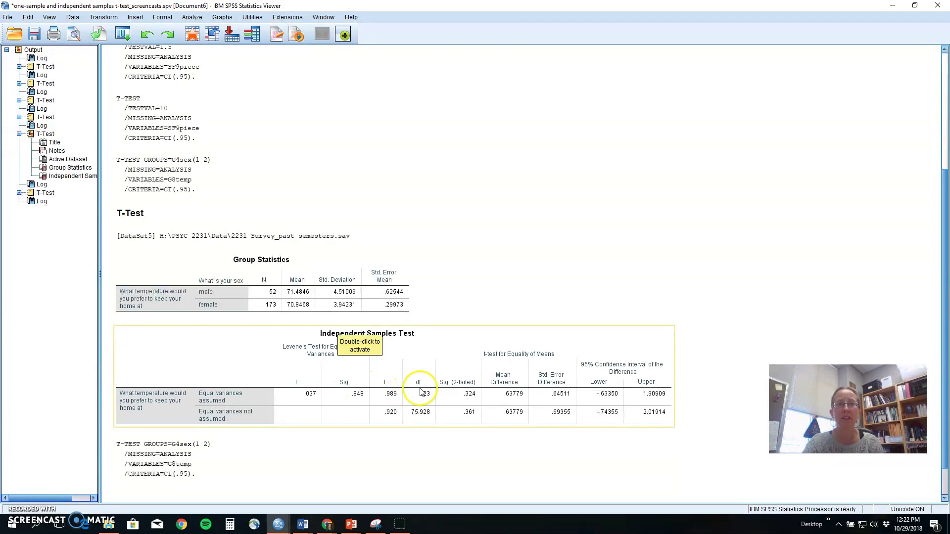